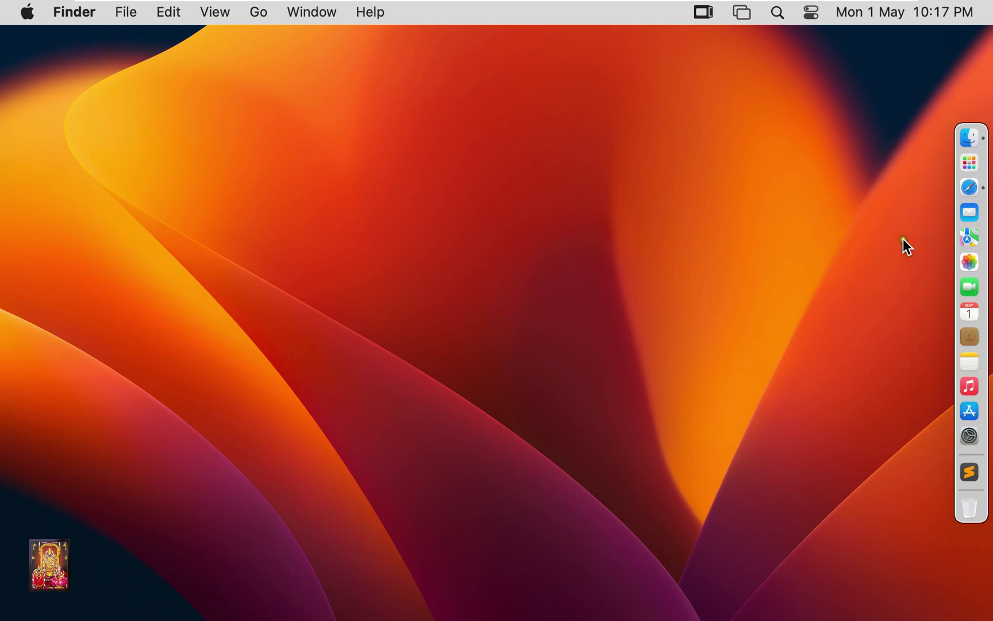
Search Google in Safari for 'download topaz video ai'
click(970, 187)
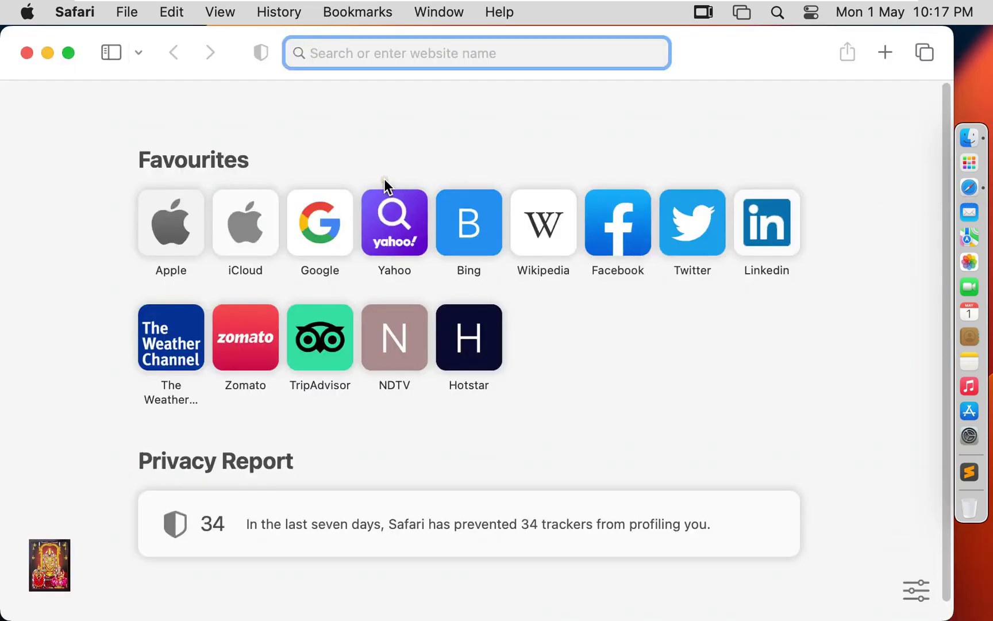
click(328, 216)
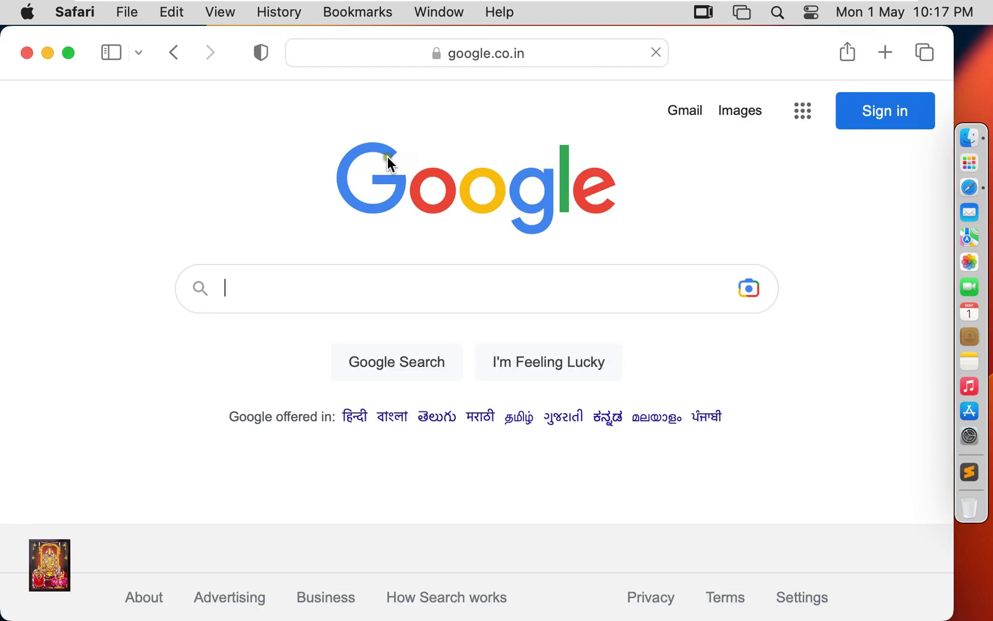
click(265, 277)
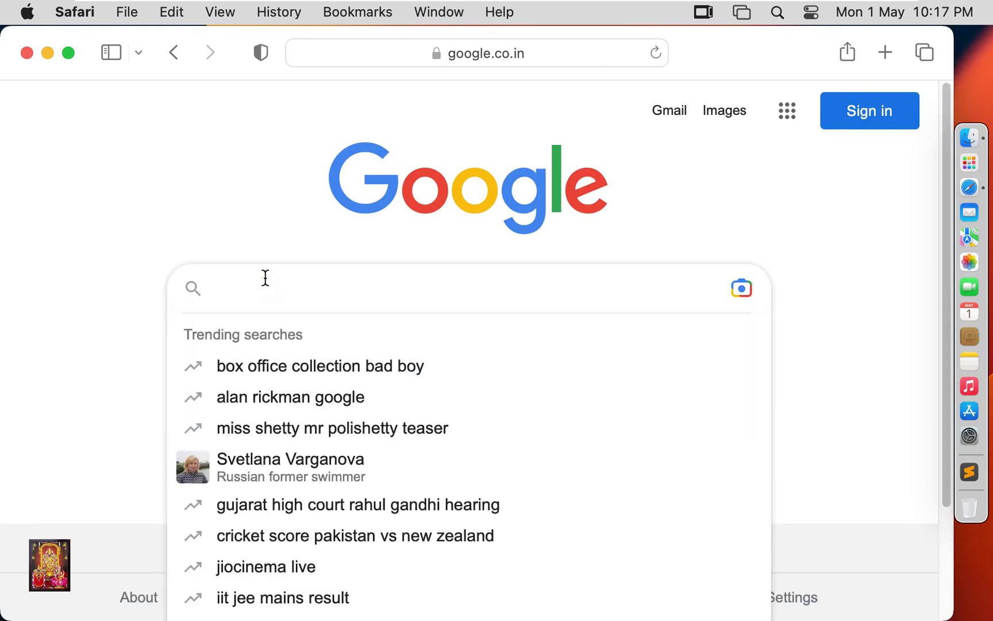
text(download top)
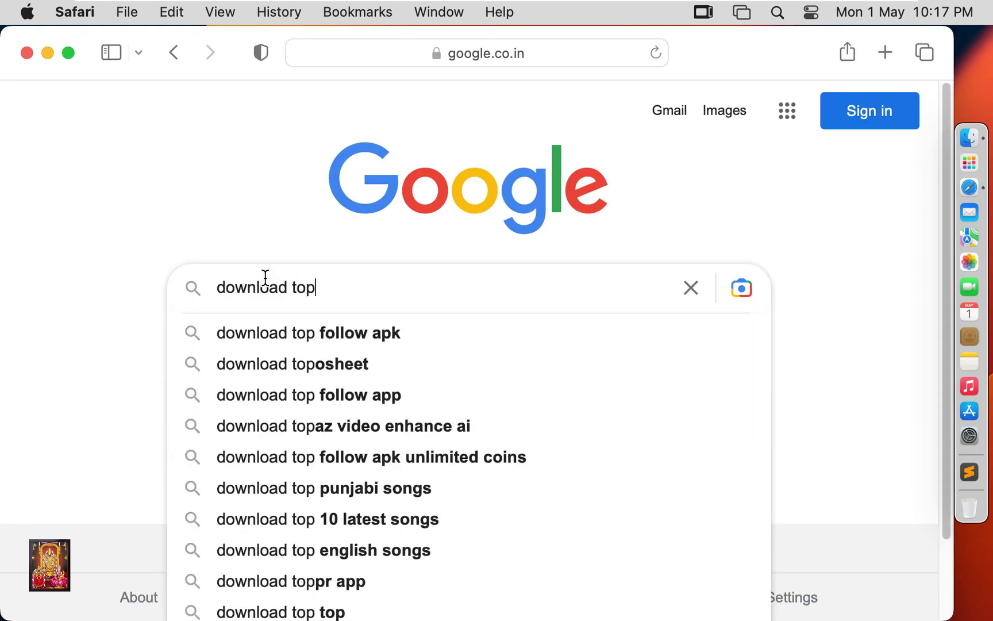
text(az video ai)
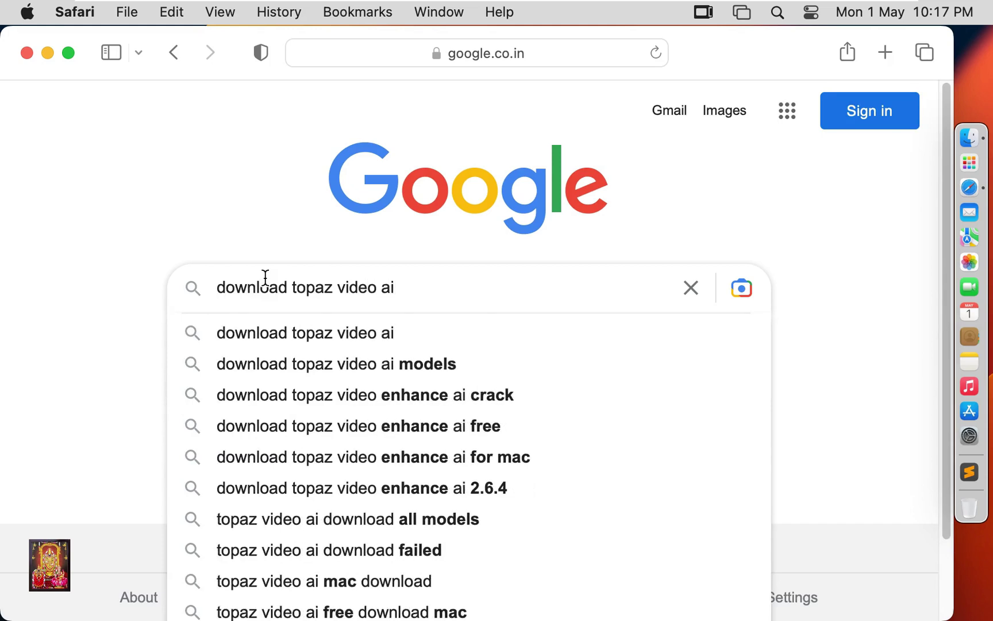
key(Return)
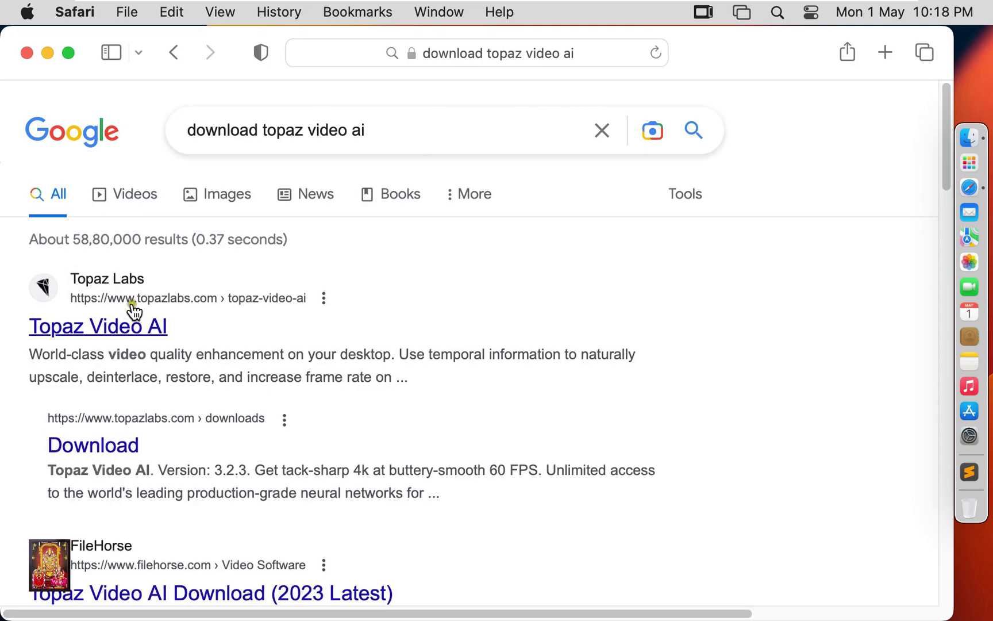
Go from the topazlabs.com Topaz Video AI result to the site's Downloads page
click(180, 308)
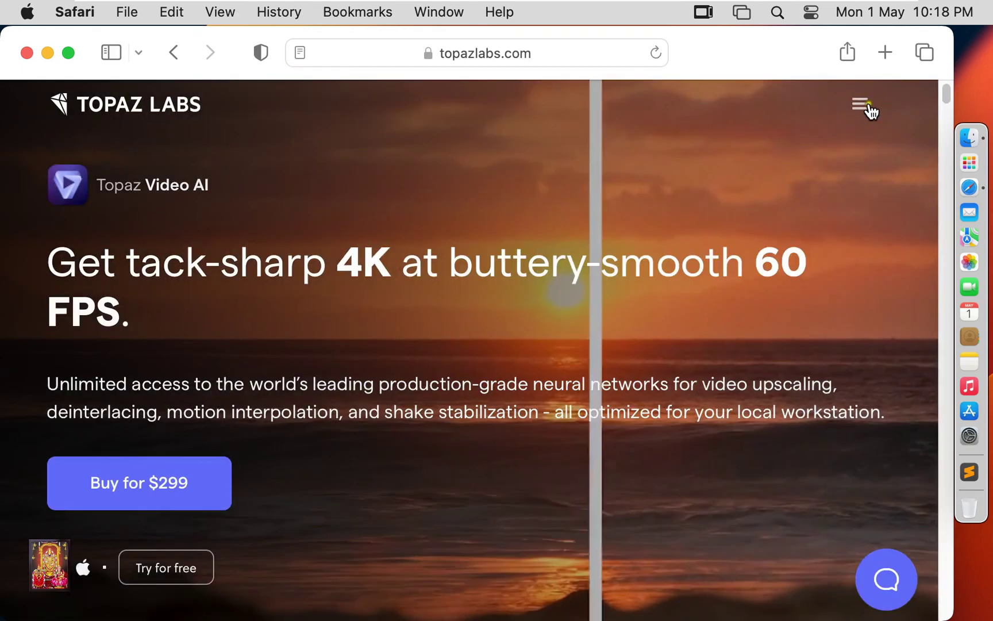
click(869, 108)
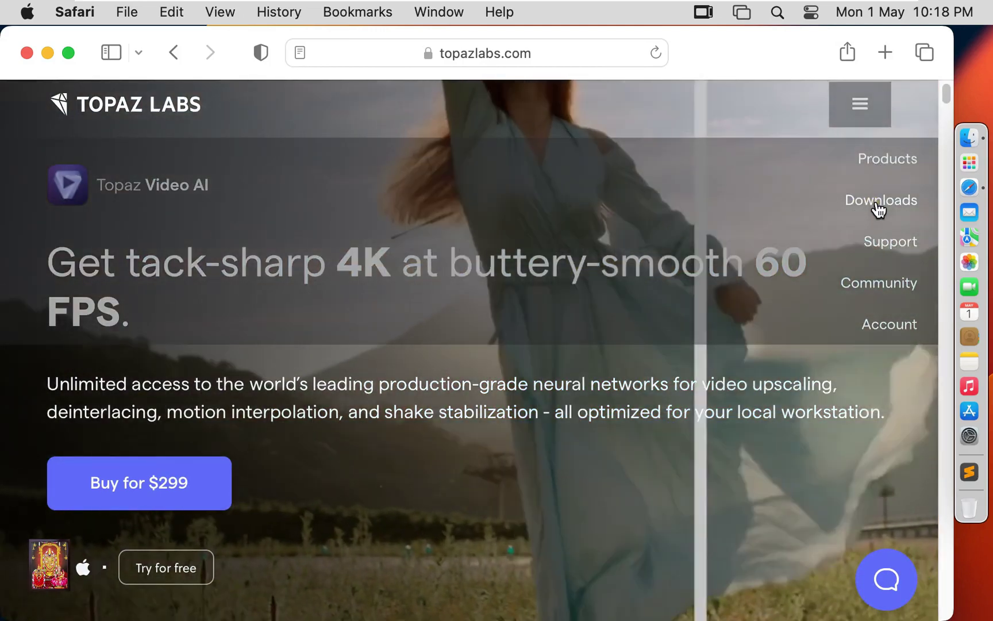
click(878, 204)
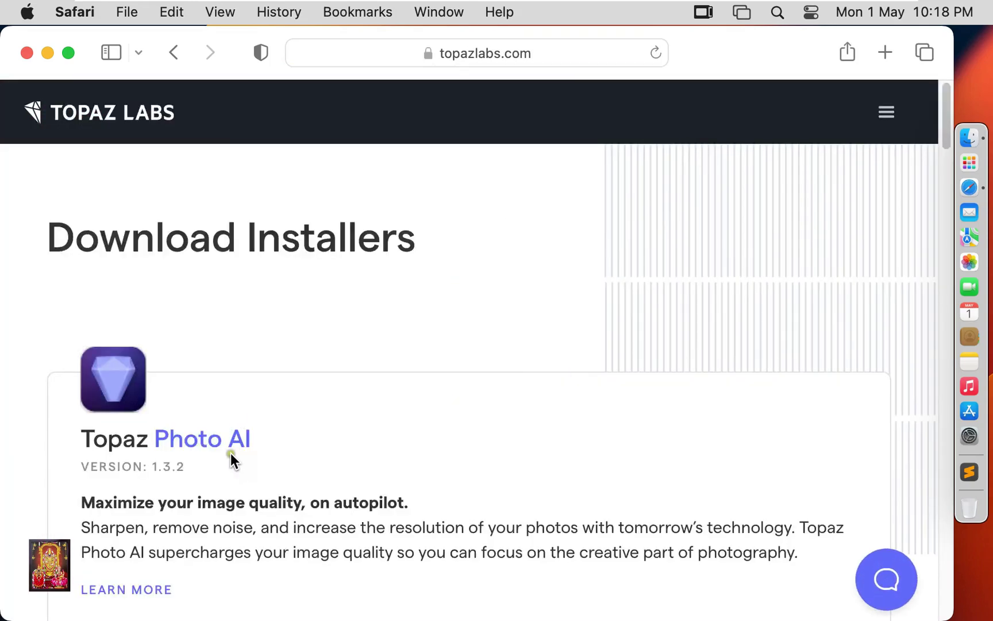
Download the Mac installer TopazVideoAI-3.2.3.dmg (121.5 MB) and close the Safari window
scroll(230, 453, down, 10)
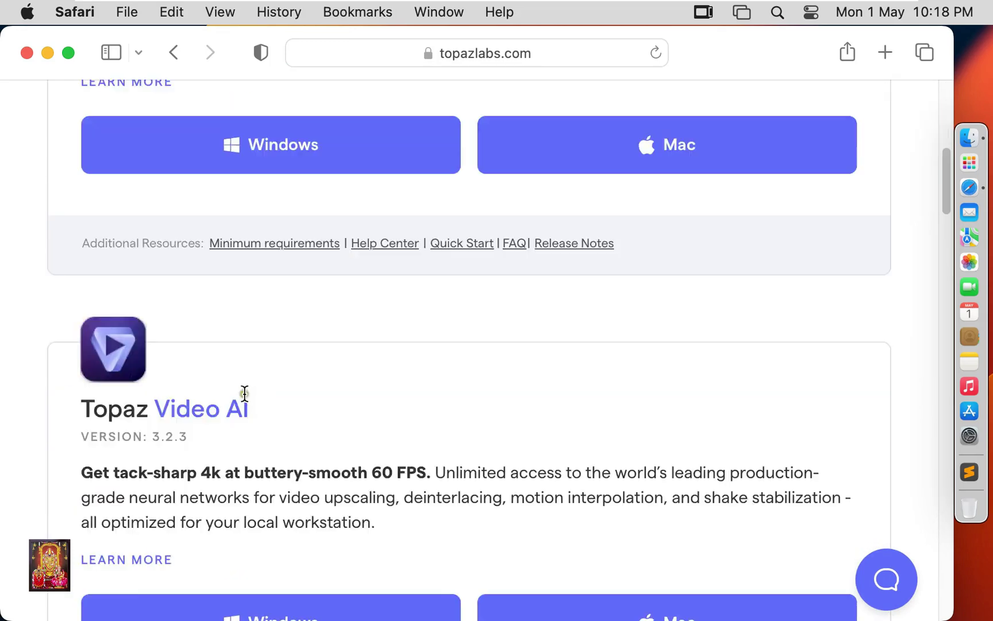
scroll(245, 394, down, 5)
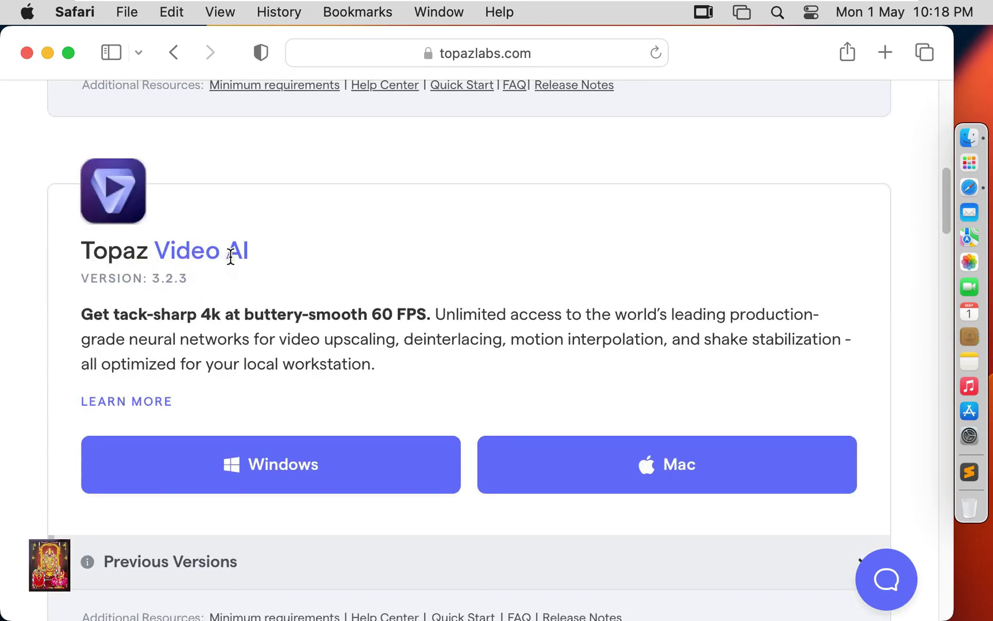
click(678, 478)
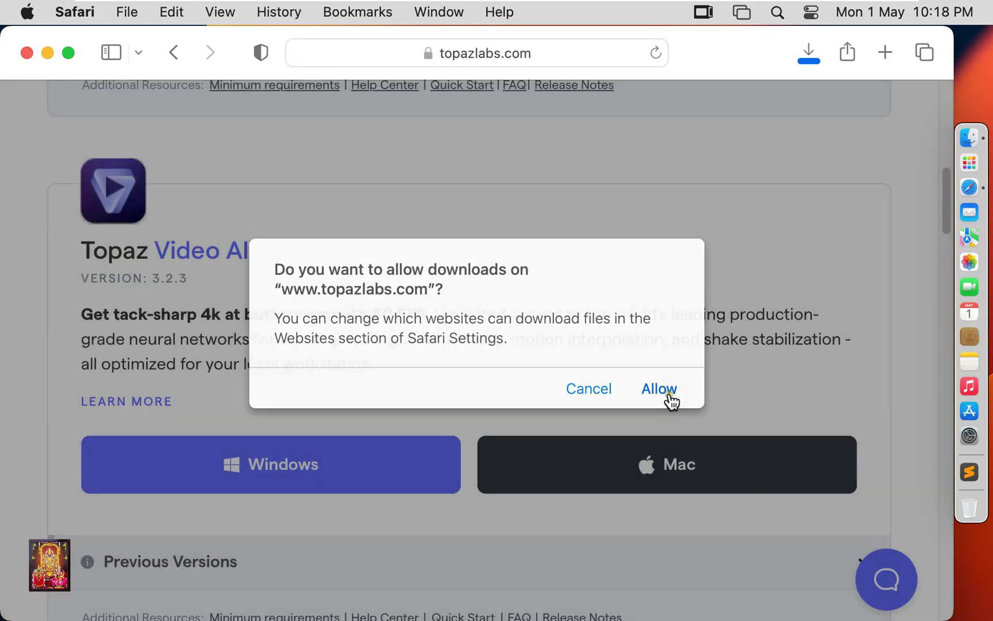
click(659, 390)
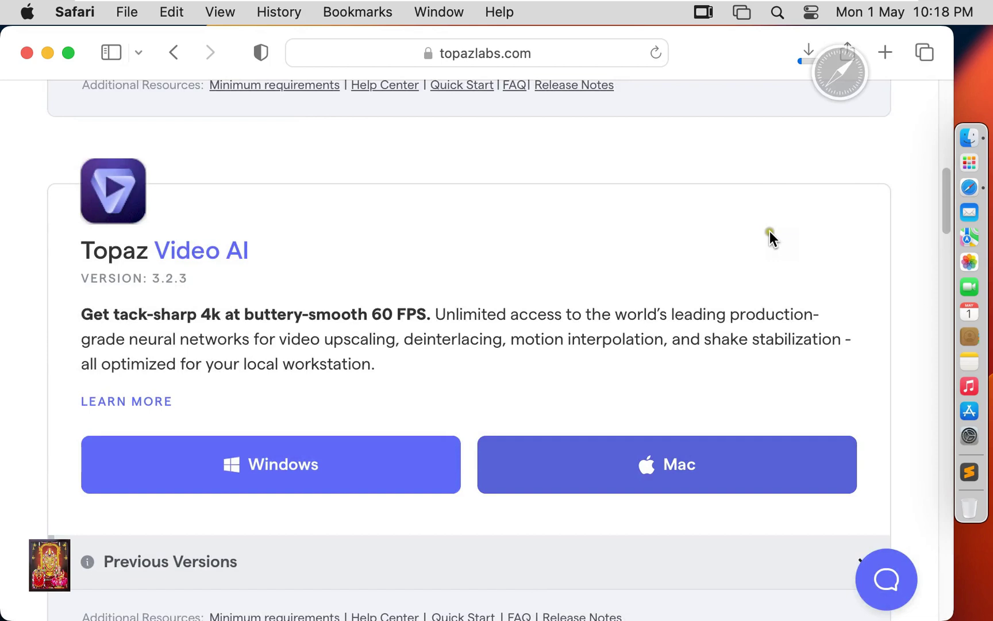
click(810, 60)
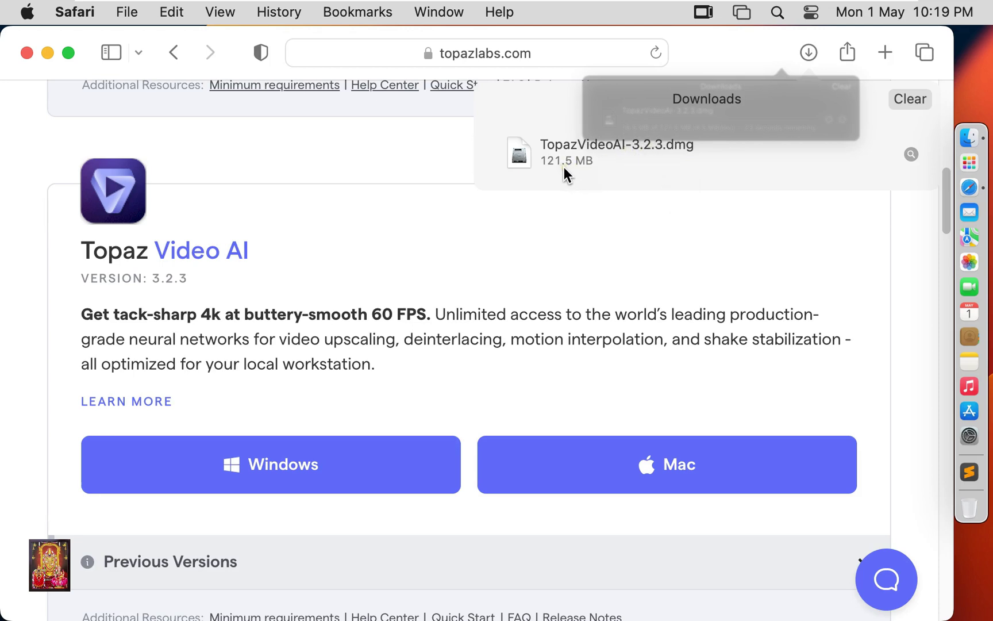
click(27, 53)
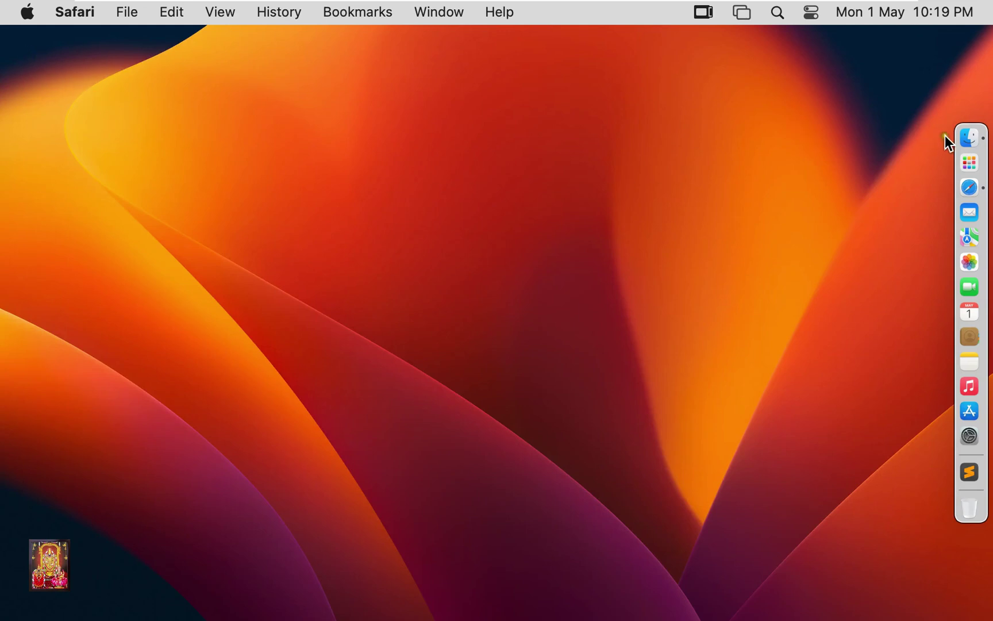
Mount TopazVideoAI-3.2.3.dmg from Finder's Downloads folder, then close the Downloads window
click(960, 139)
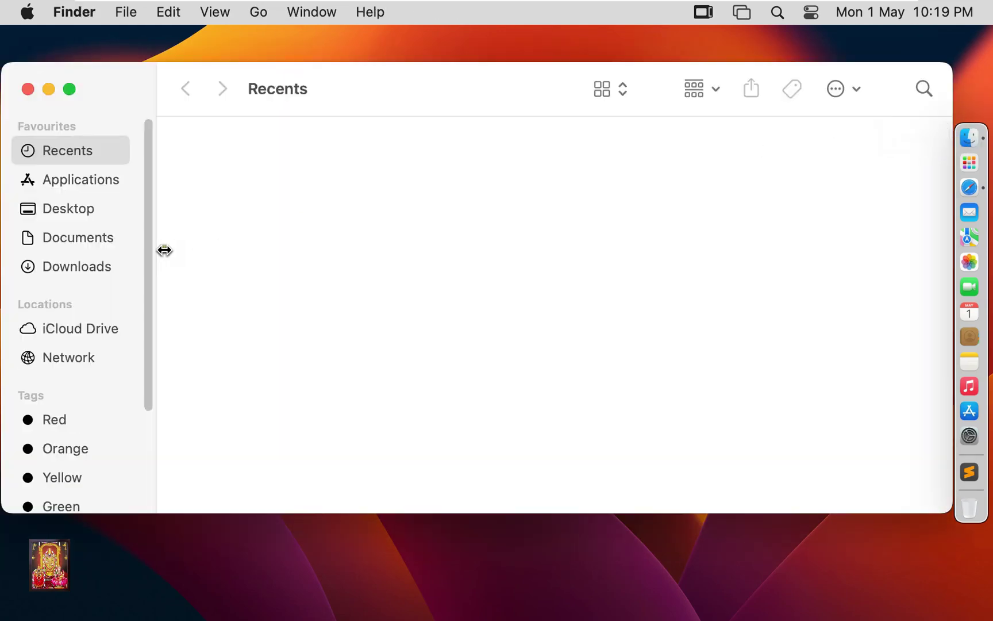
click(98, 266)
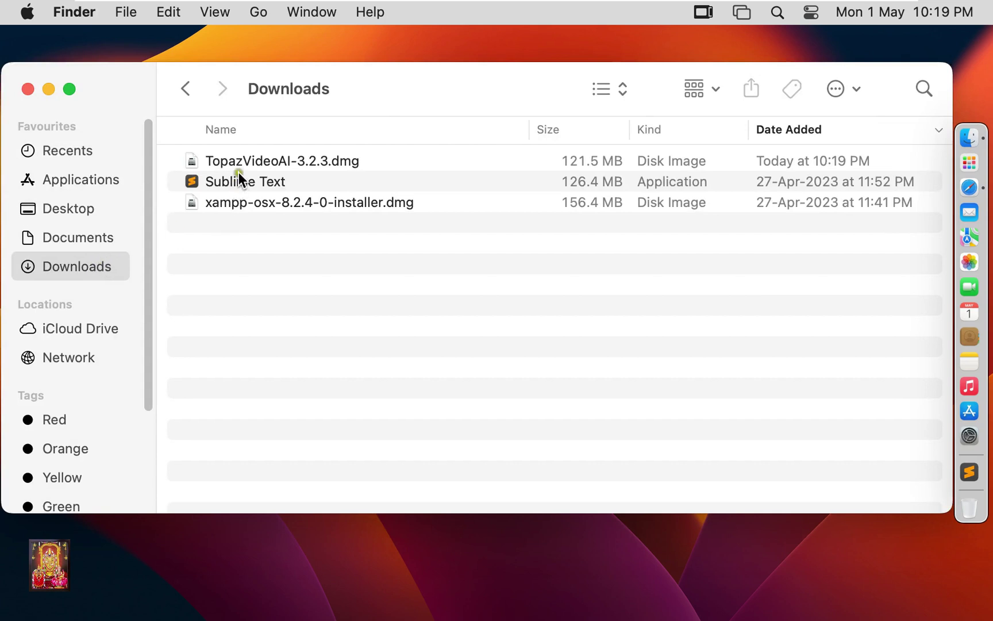
right_click(298, 160)
mouse_move(443, 196)
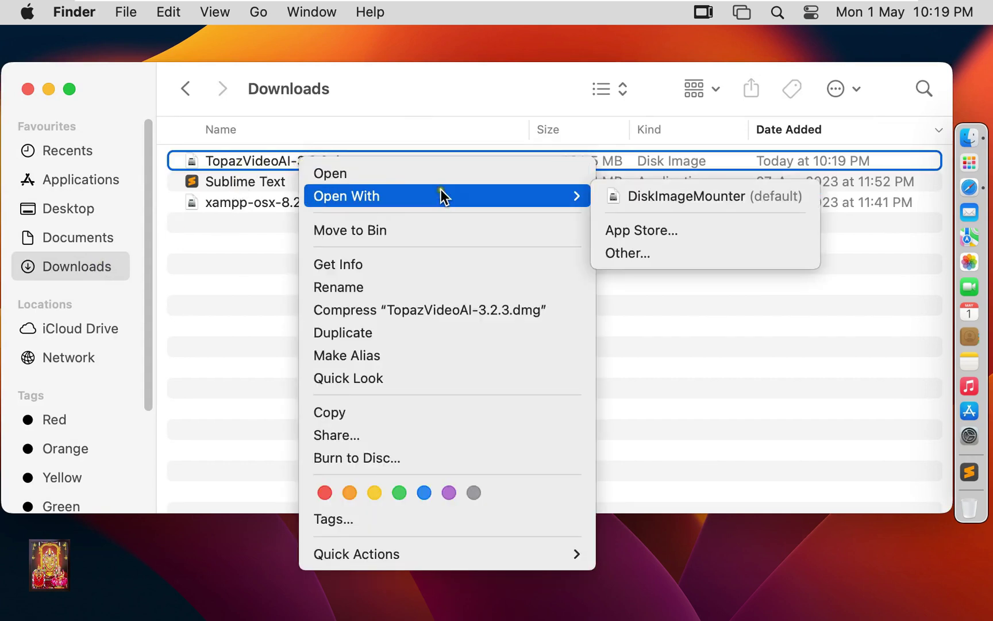
click(679, 198)
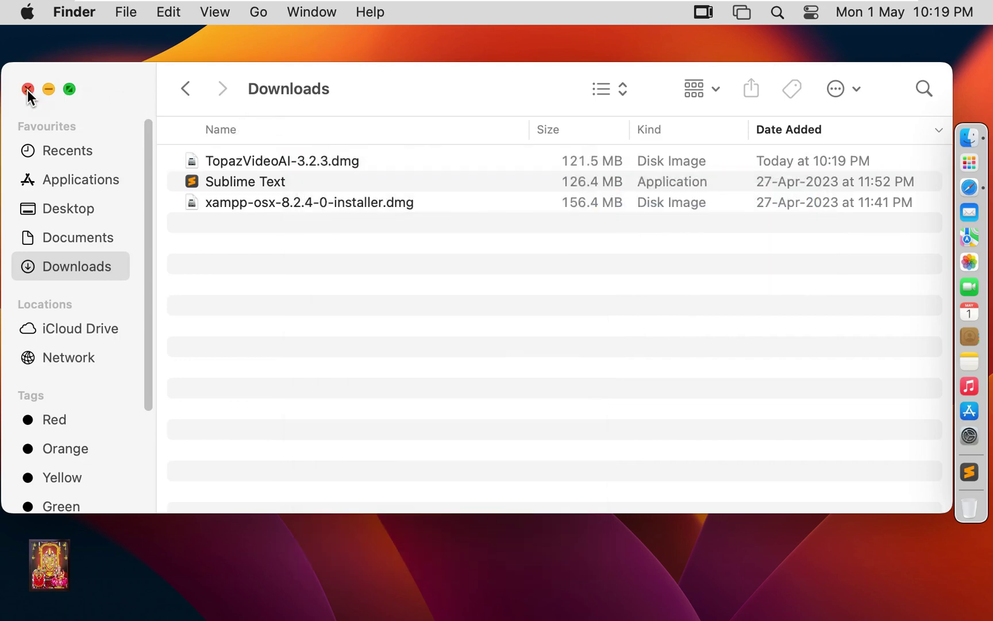
click(27, 91)
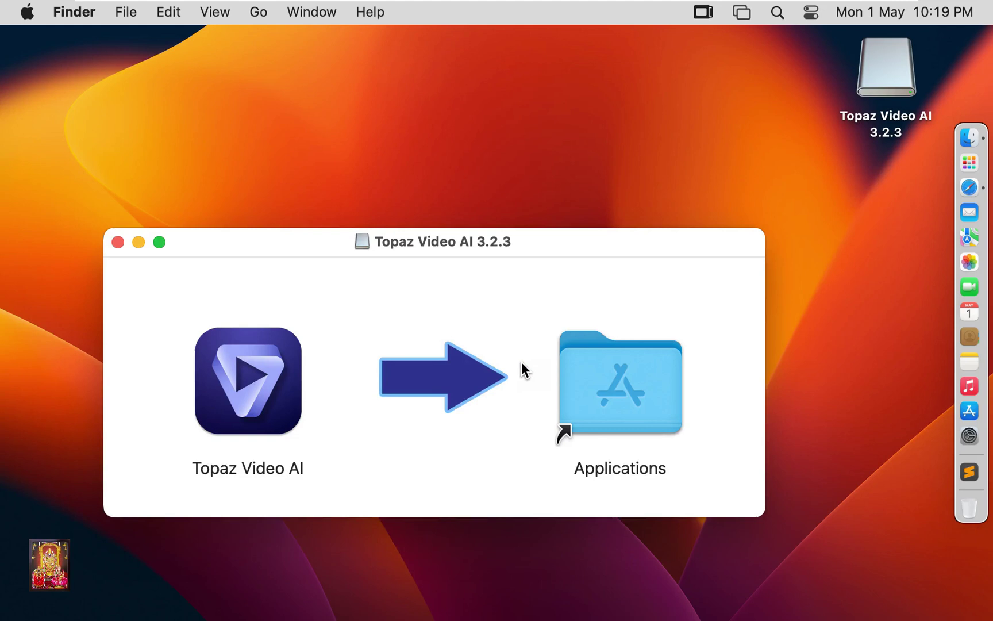
Drag the Topaz Video AI app onto the Applications folder shortcut to install it
click(260, 416)
drag(260, 415, 621, 409)
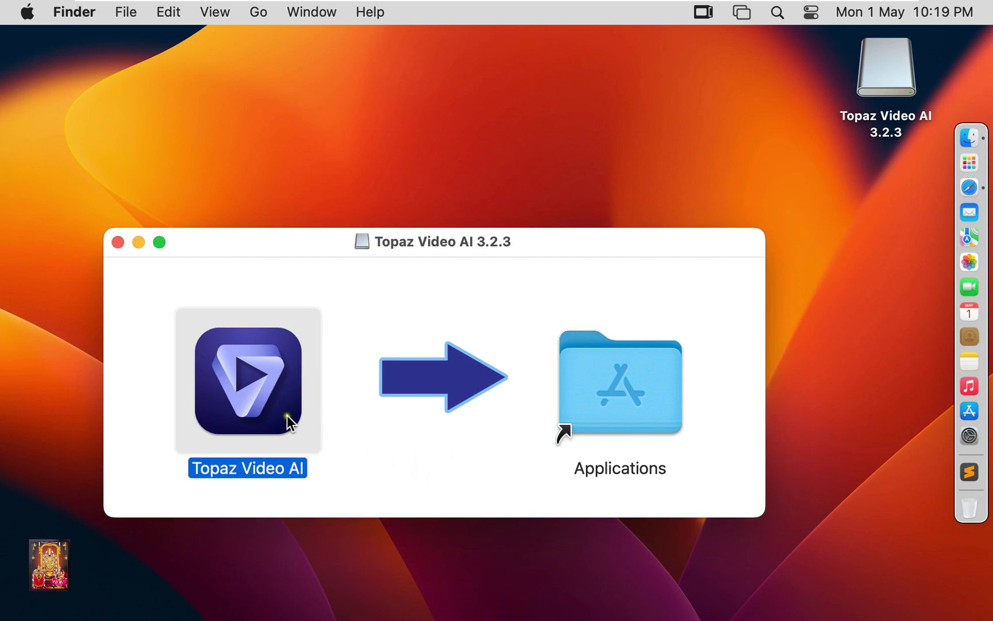
Close the disk image window and eject the Topaz Video AI 3.2.3 desktop disk
click(118, 242)
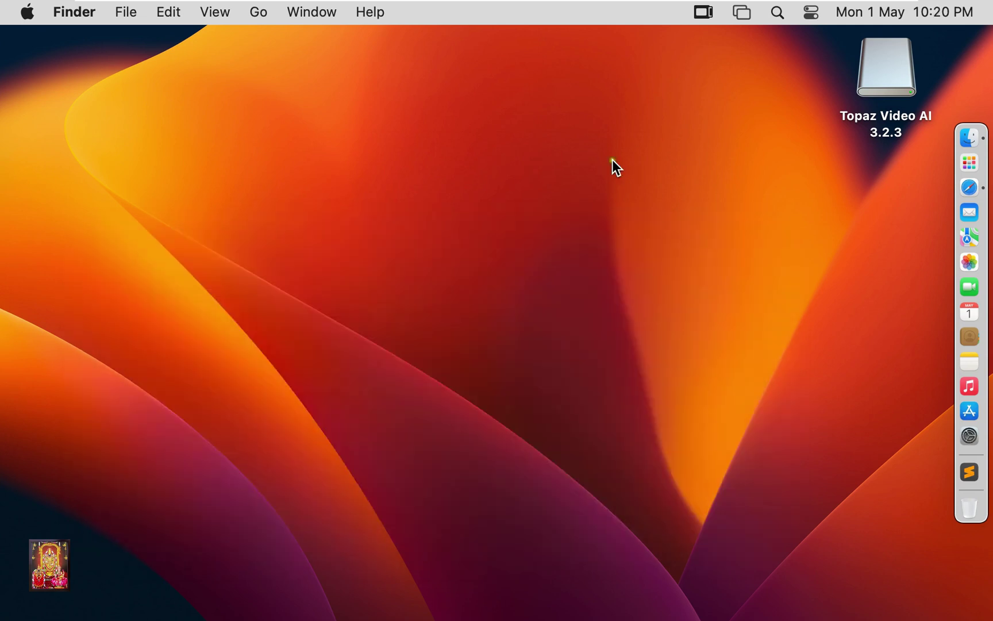
right_click(888, 66)
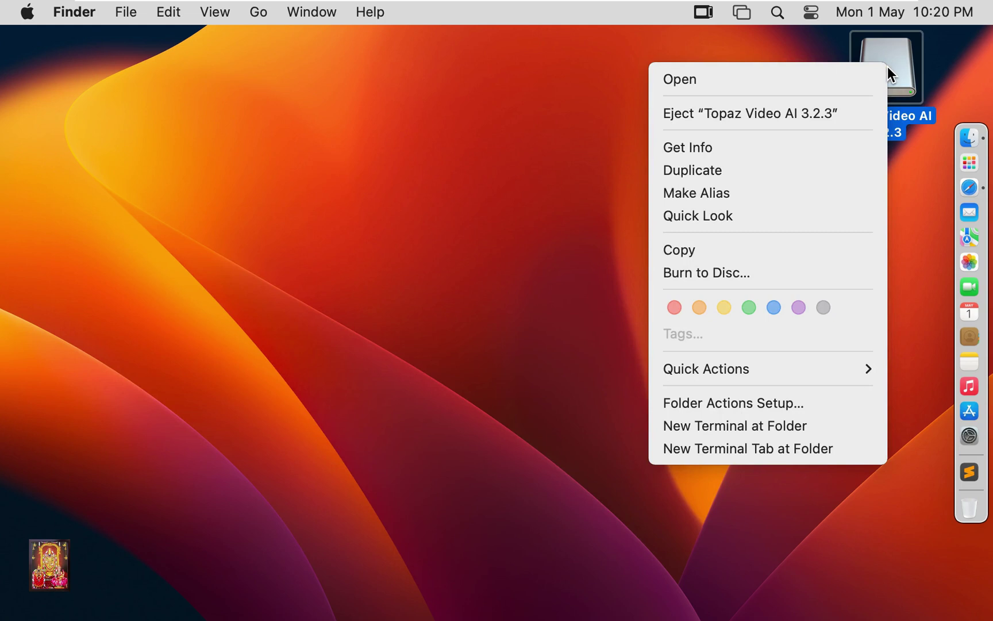
click(760, 117)
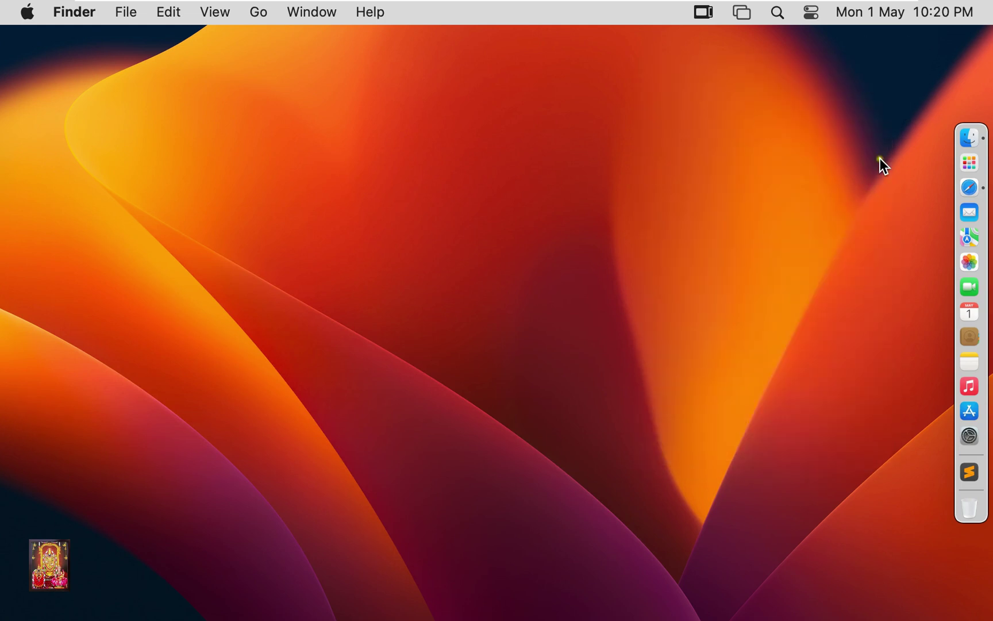
Start Topaz Video AI from Launchpad and confirm Open in the downloaded-app security warning
click(970, 166)
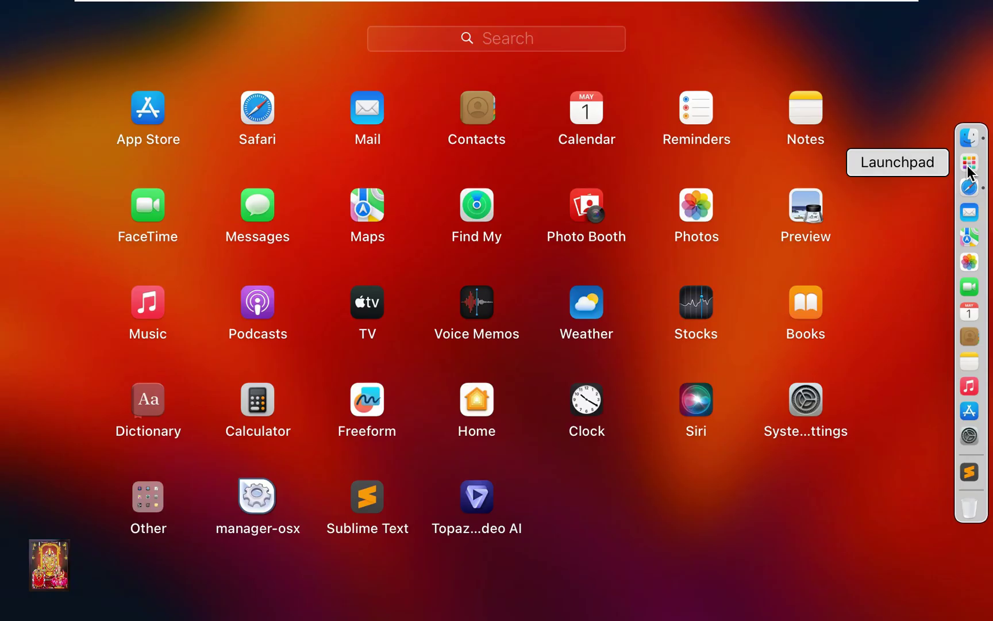
click(480, 501)
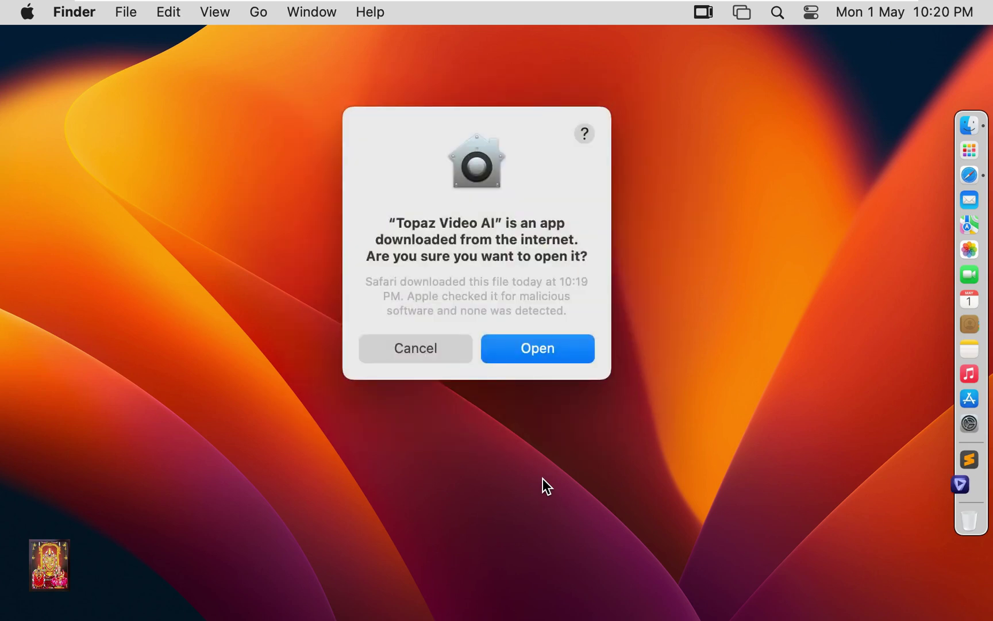
click(545, 348)
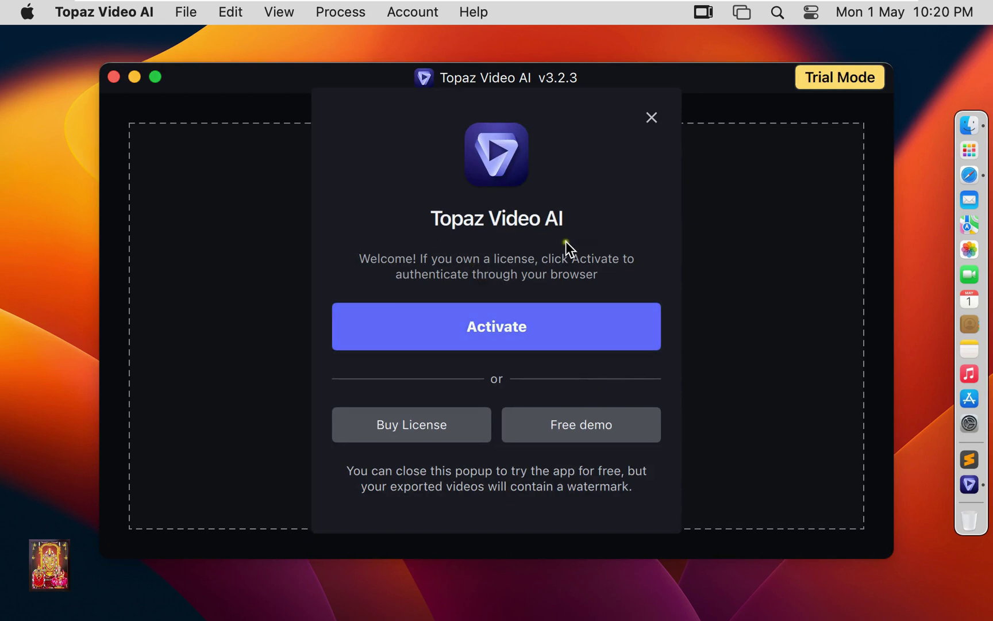
Choose Free demo in the welcome popup and bring up the import file dialog
click(585, 427)
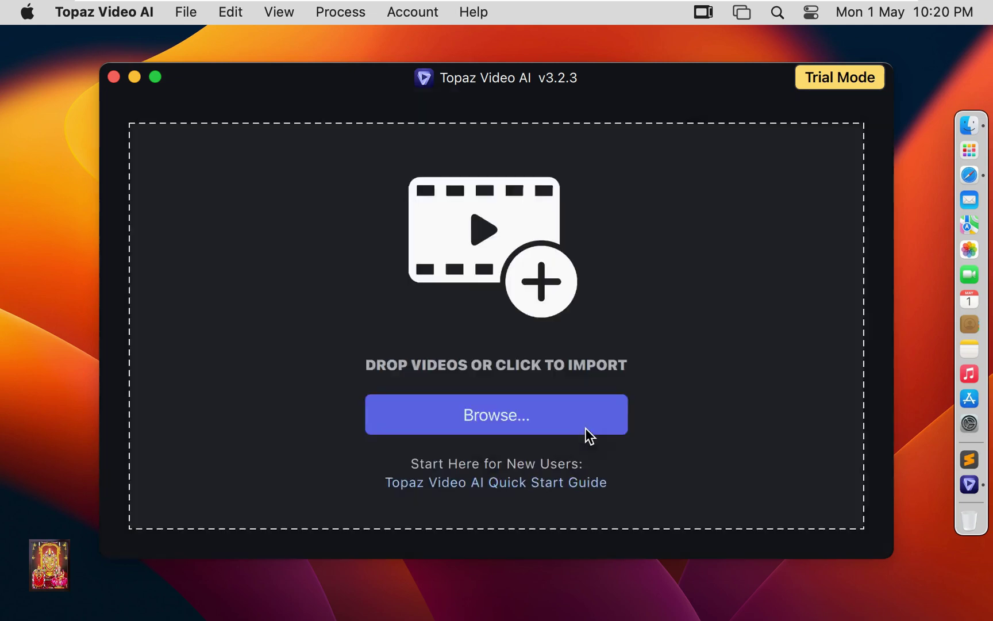
click(522, 421)
Import the Ventura .mp4 video from the Documents folder as the input clip
click(495, 422)
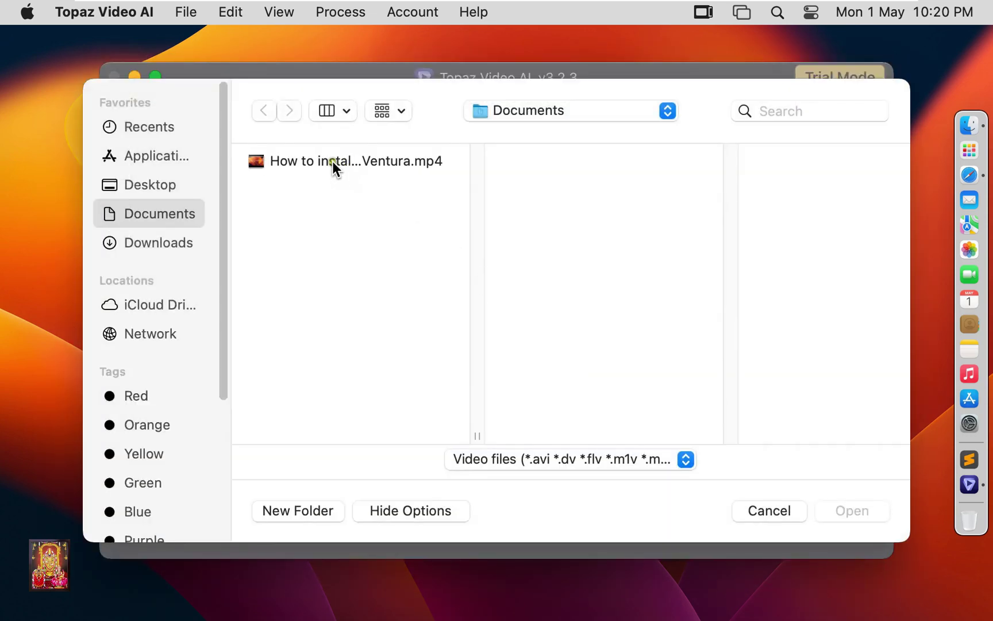
double_click(333, 162)
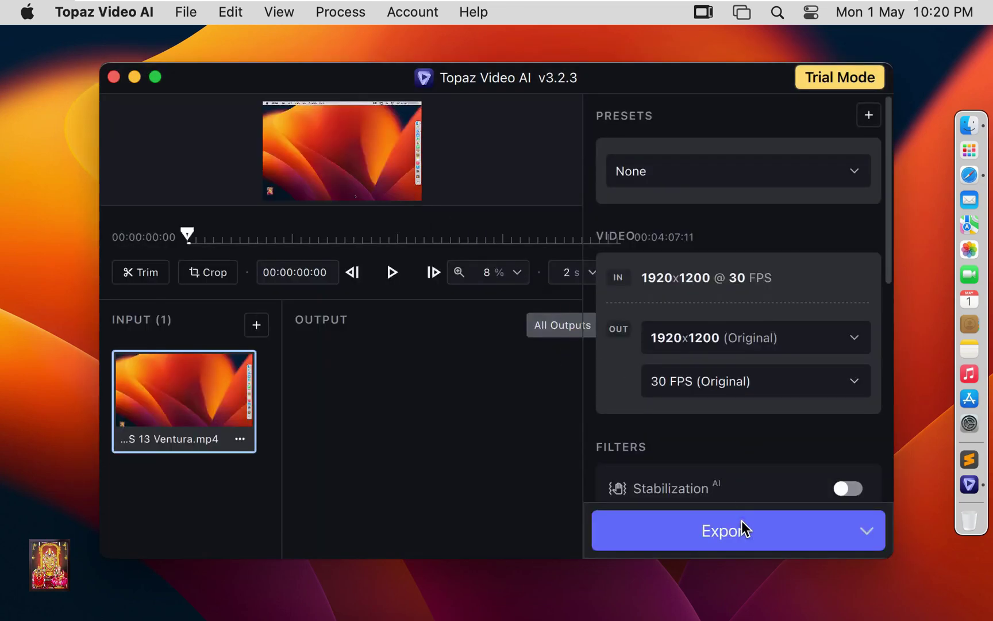
Go full screen, drag the playhead to 00:02:29:12, then exit full screen
click(155, 77)
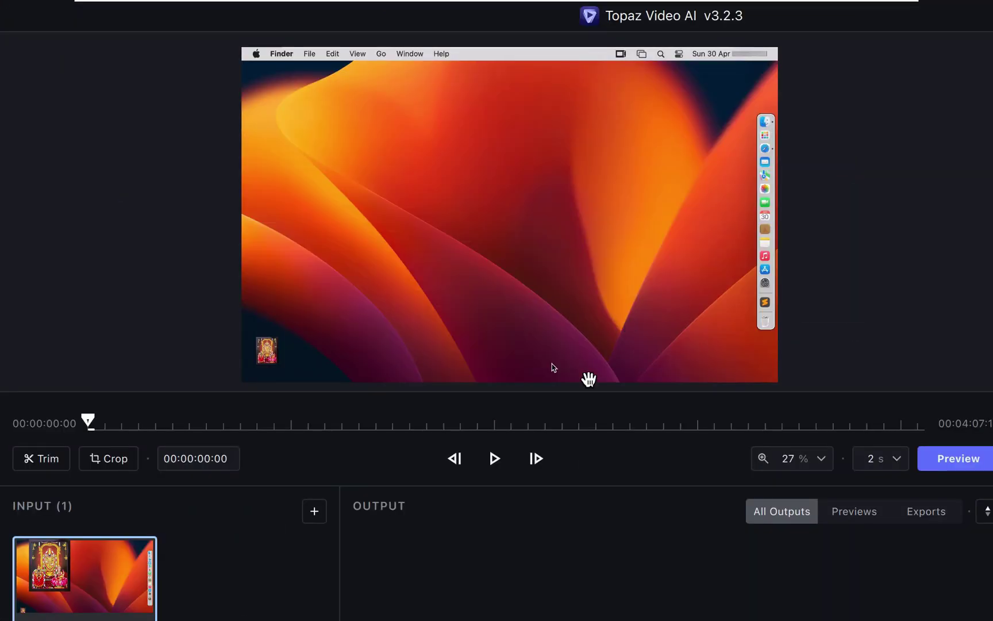
drag(88, 422, 594, 421)
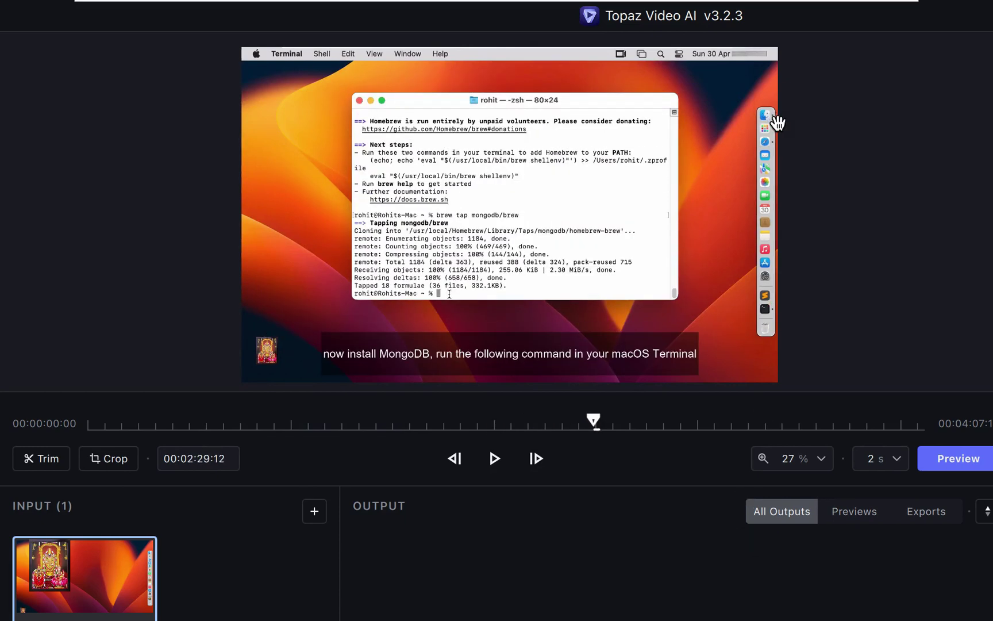
mouse_move(5, 5)
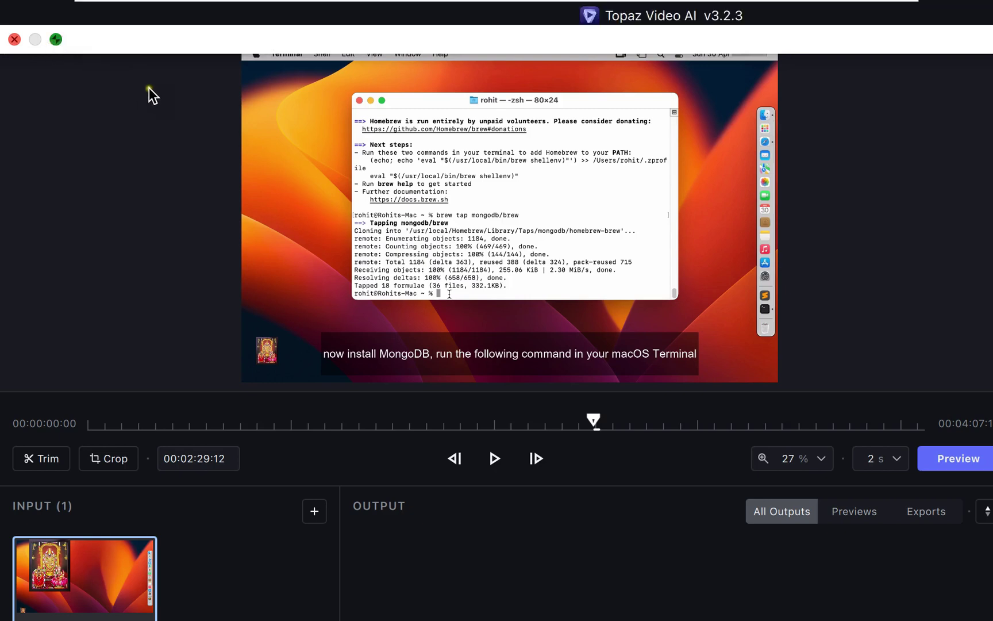
key(ctrl+super+f)
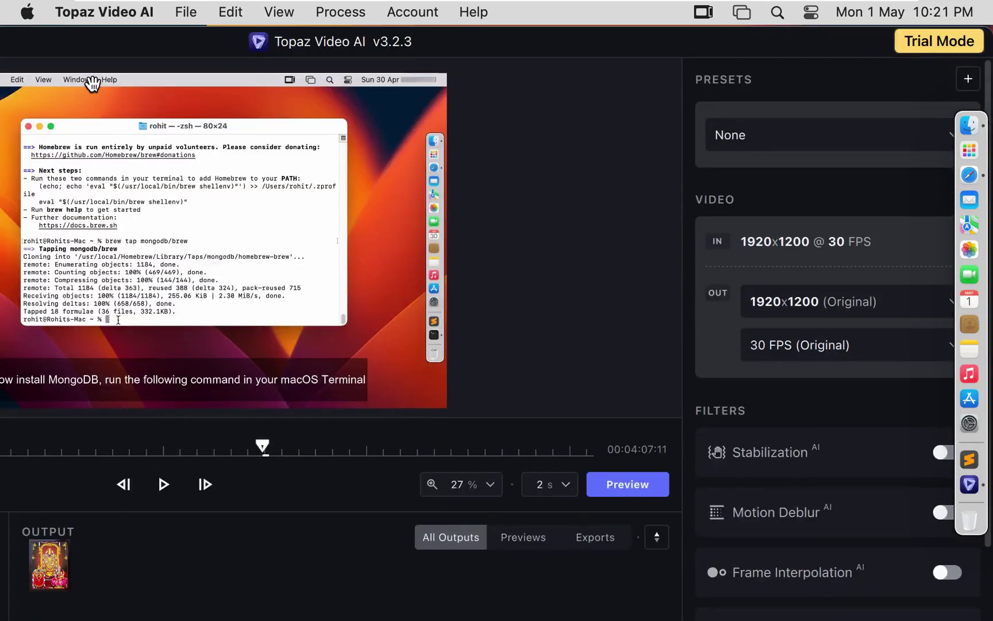
Quit Topaz Video AI from its app menu, confirming Yes in the warning dialog
click(105, 13)
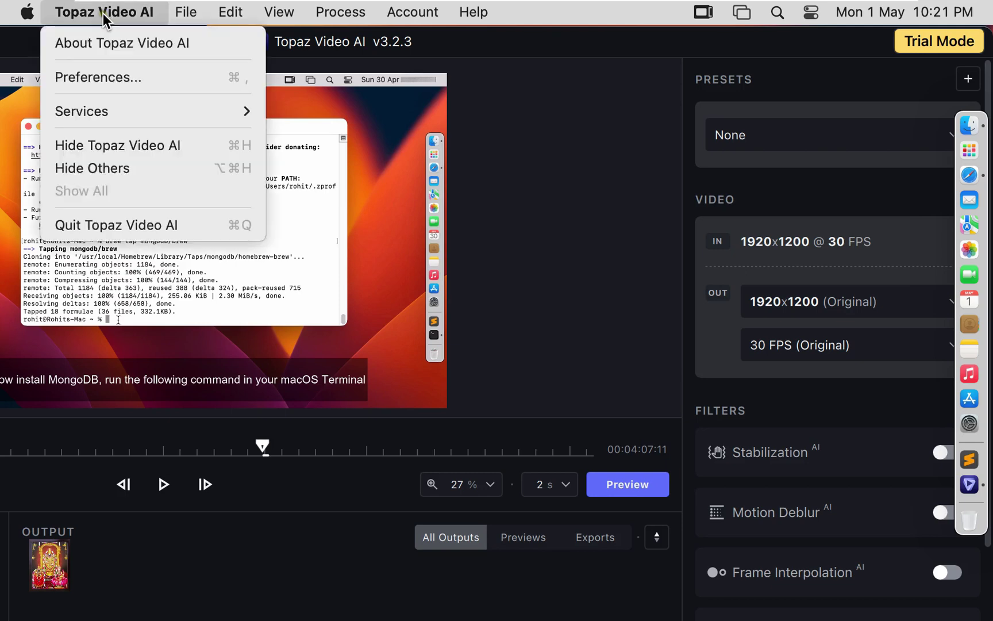
click(91, 225)
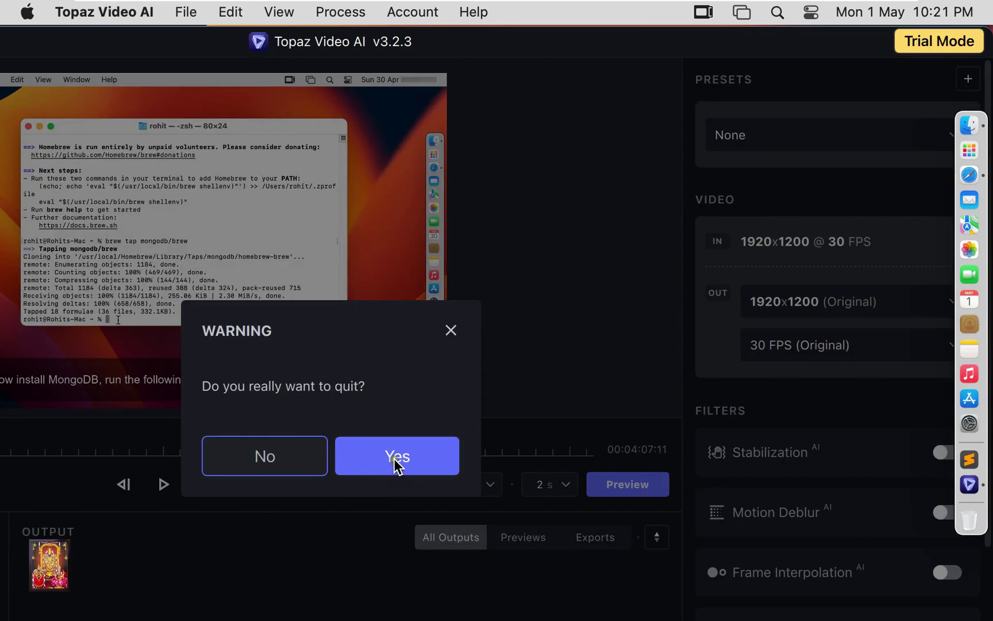
click(397, 460)
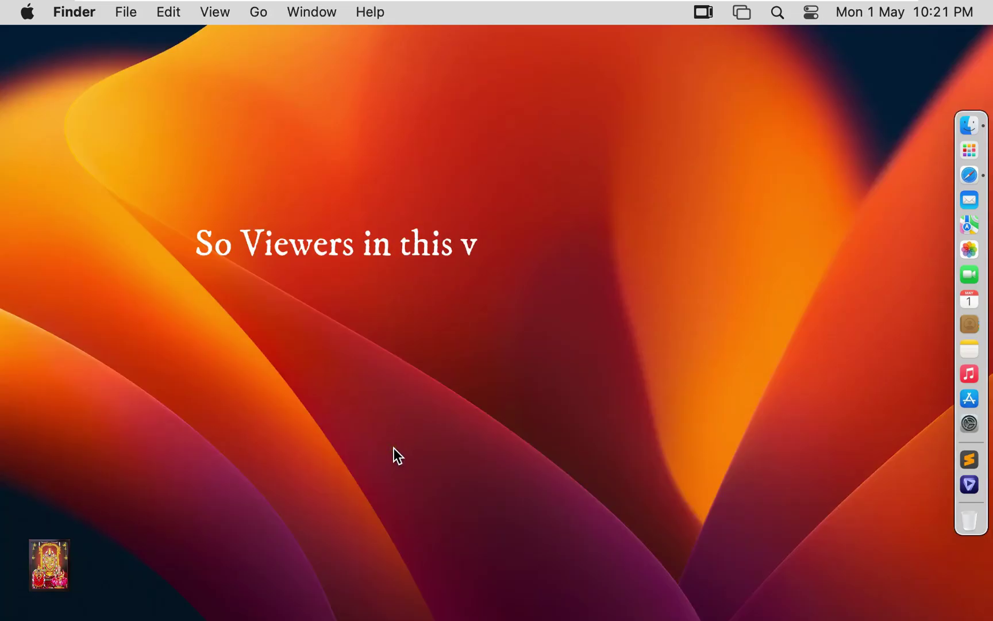